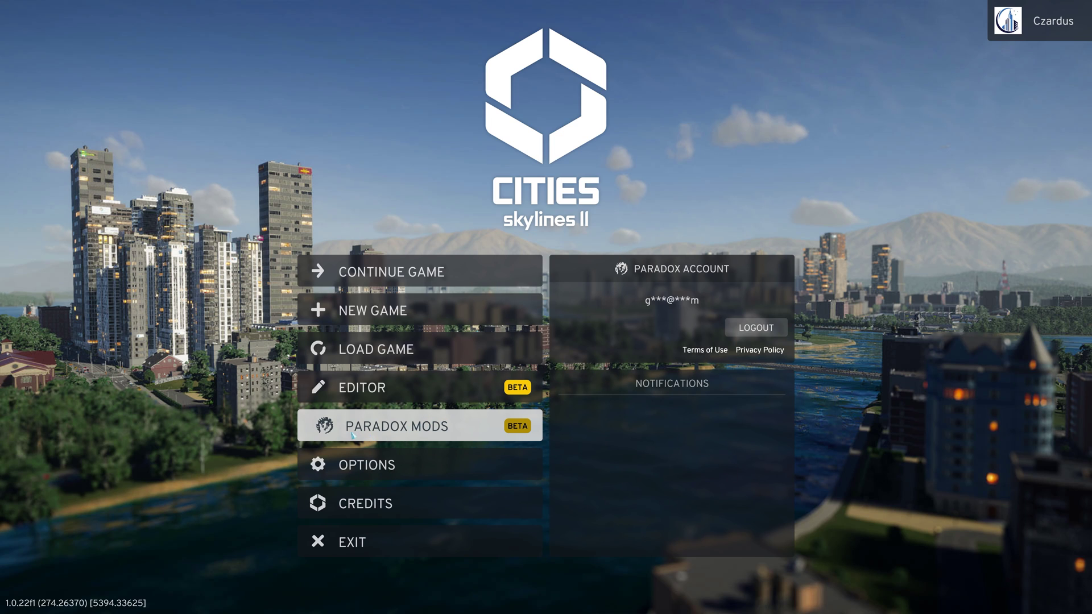
Open Paradox Mods and look through the most popular mods on the featured page
click(445, 434)
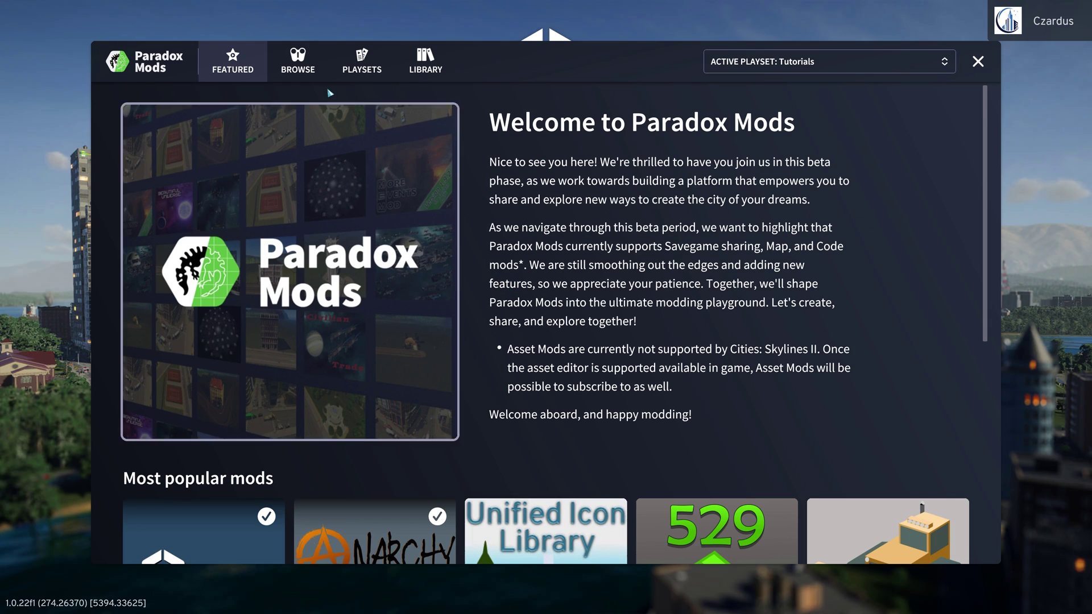
scroll(992, 181, down, 2)
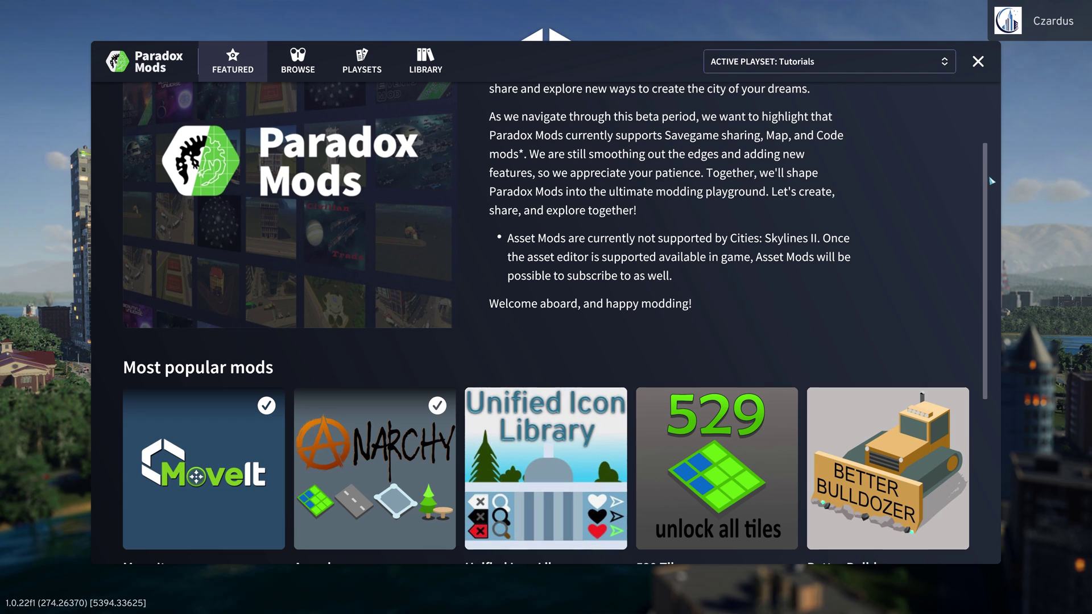
scroll(992, 184, down, 5)
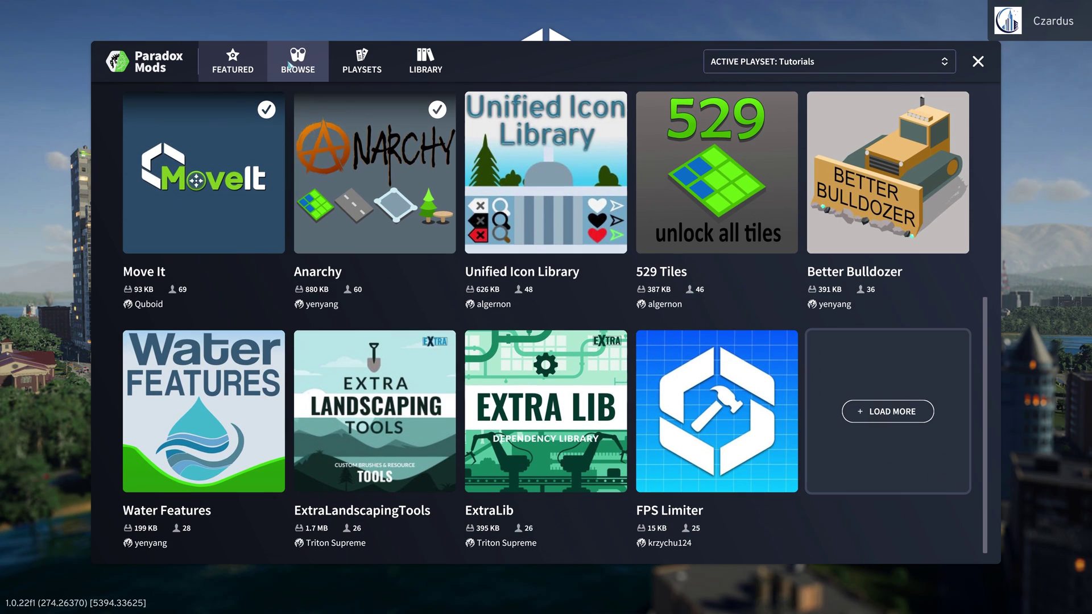
Browse all available mods, filter them by the Code Mod tag and clear that filter again
click(291, 66)
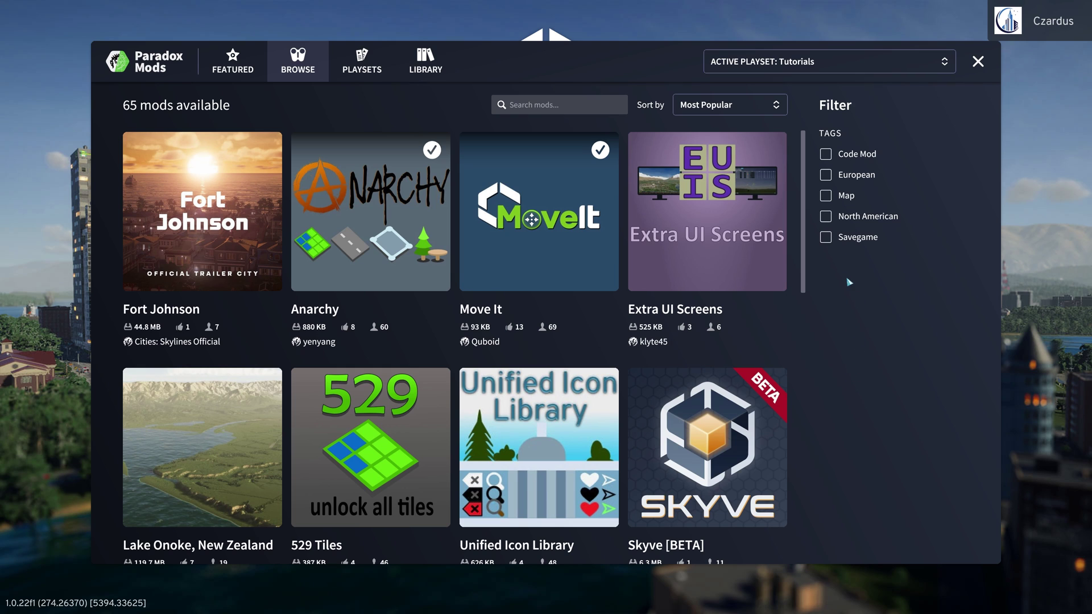
click(826, 155)
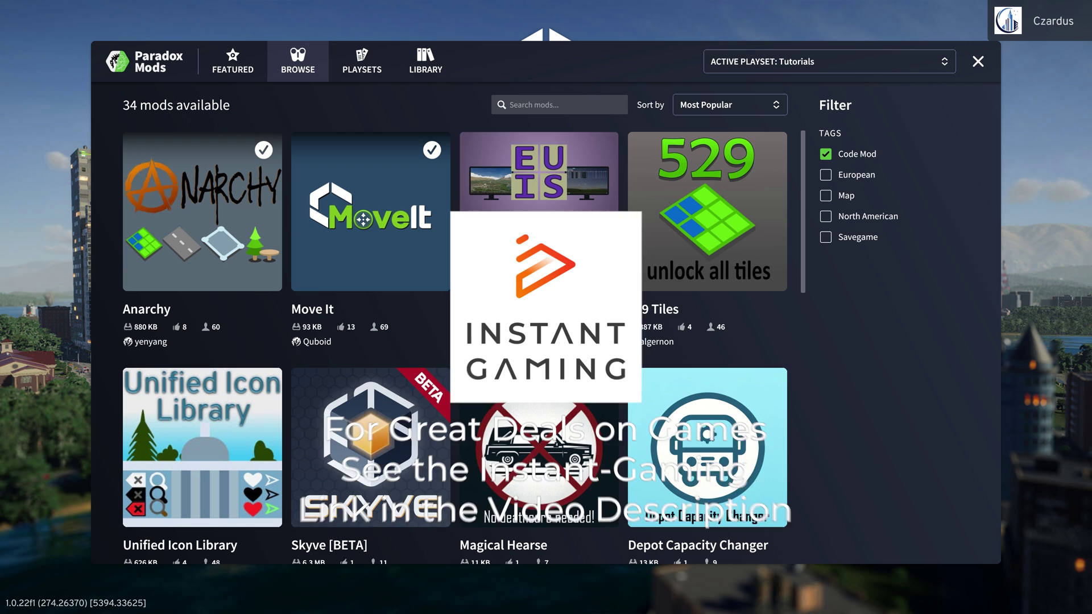
click(828, 157)
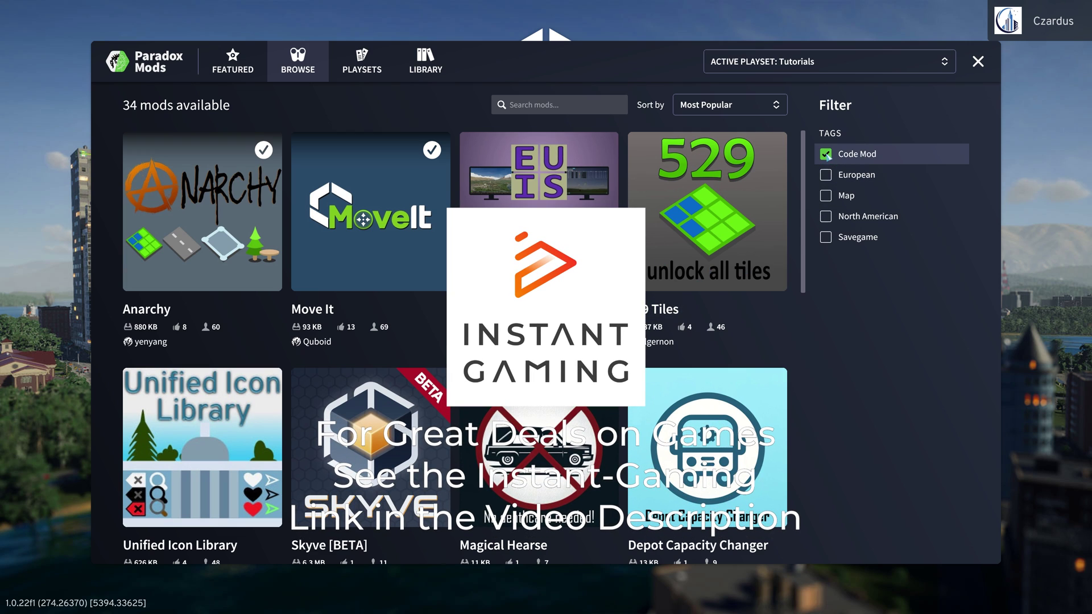
Create a new playset named Test Playset
click(367, 71)
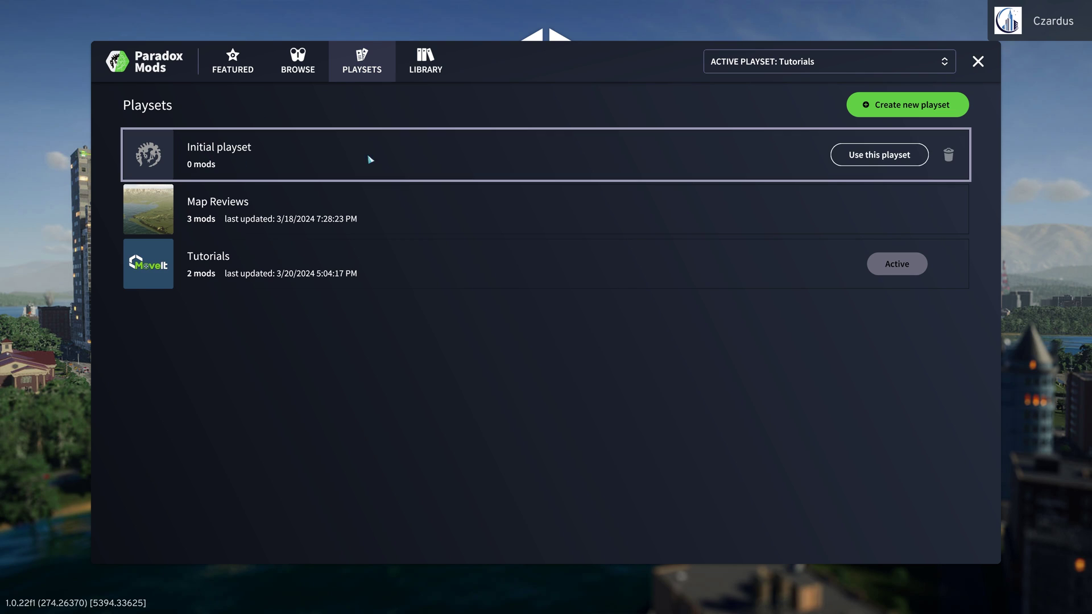
click(906, 114)
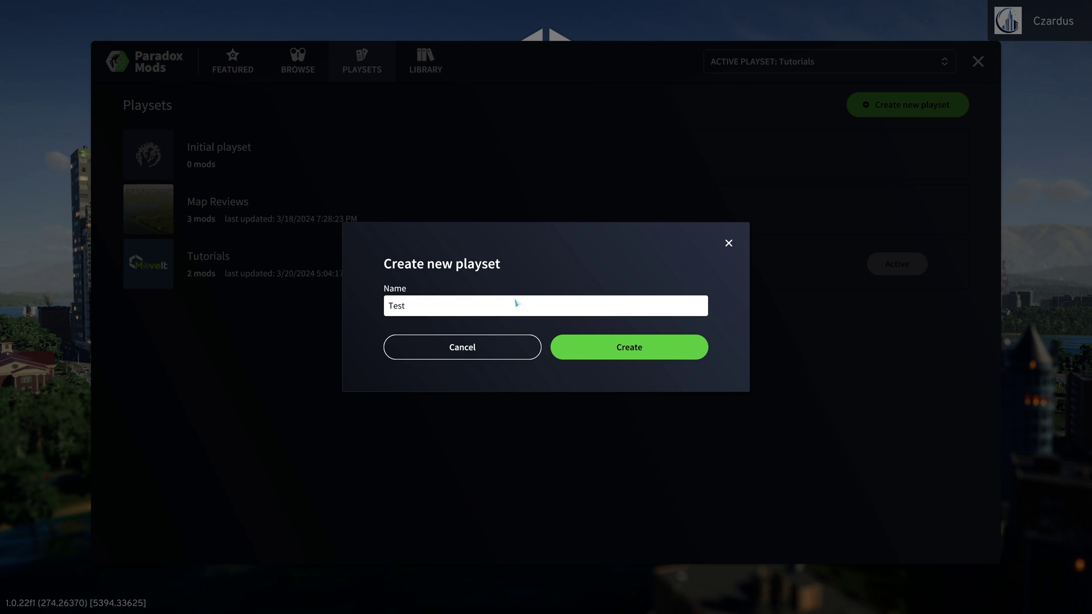
click(566, 357)
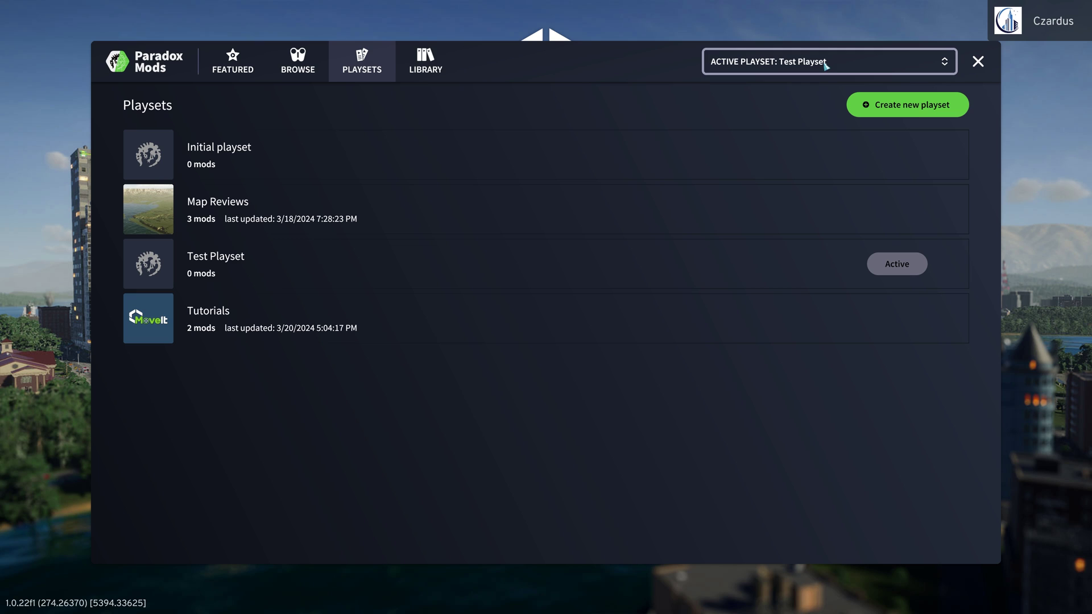
Add the Anarchy and 529 Tiles mods to the active playset while browsing all mods
click(296, 73)
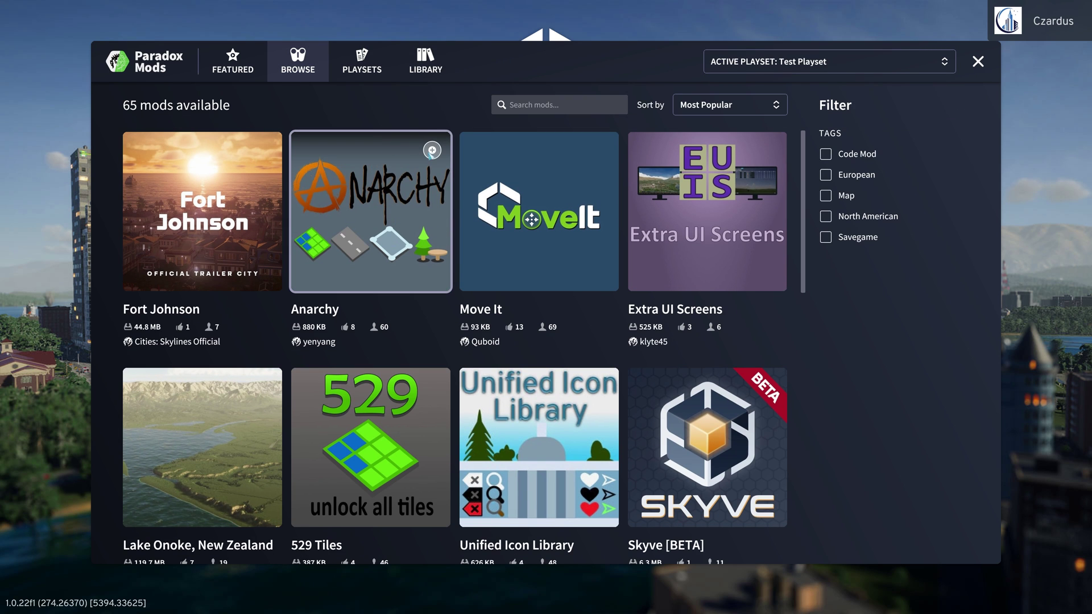
click(432, 150)
scroll(424, 330, down, 1)
click(432, 326)
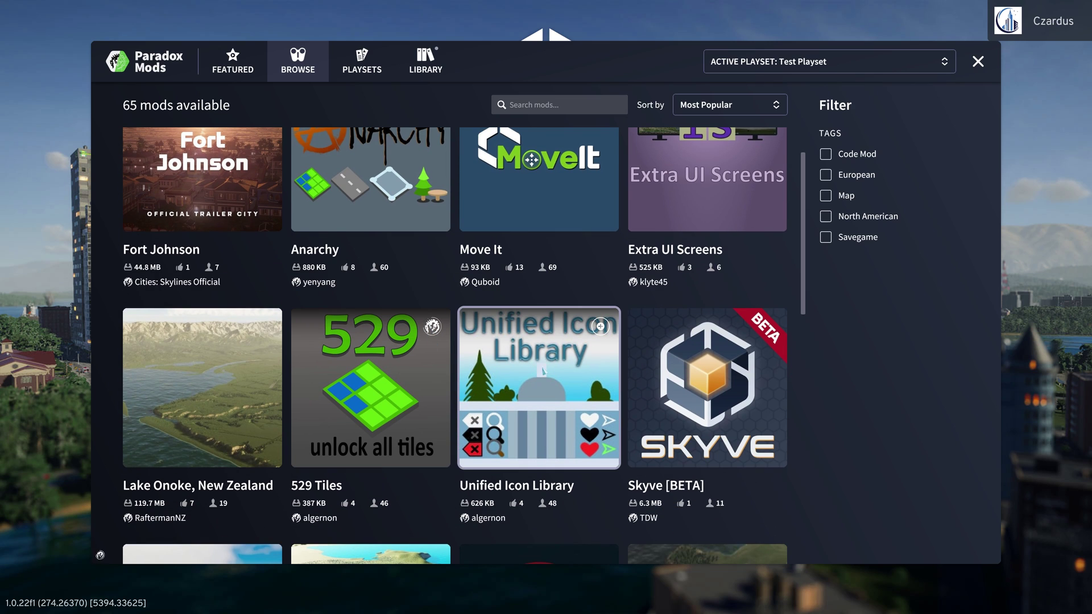
Add the Magical Hearse and Depot Capacity Changer mods to the active playset
scroll(569, 376, down, 3)
scroll(565, 404, down, 1)
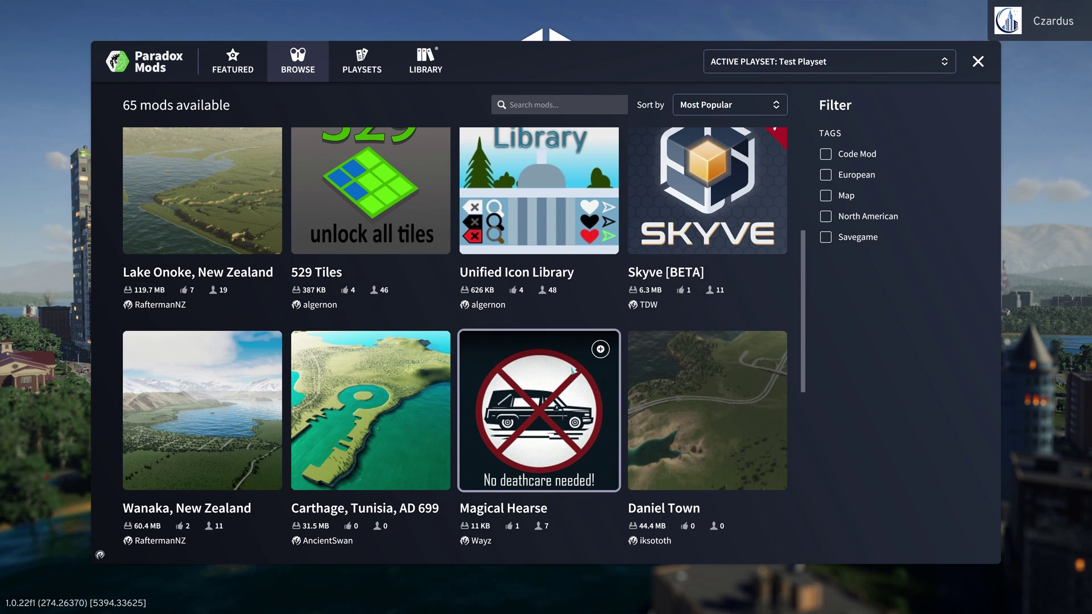
click(600, 350)
scroll(626, 358, down, 3)
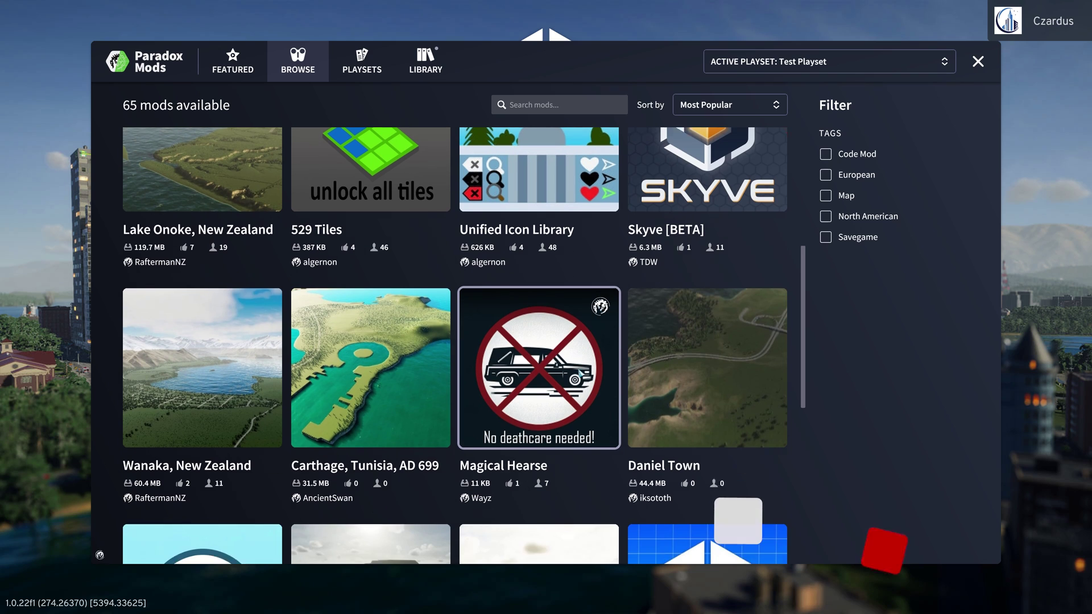
scroll(641, 360, down, 2)
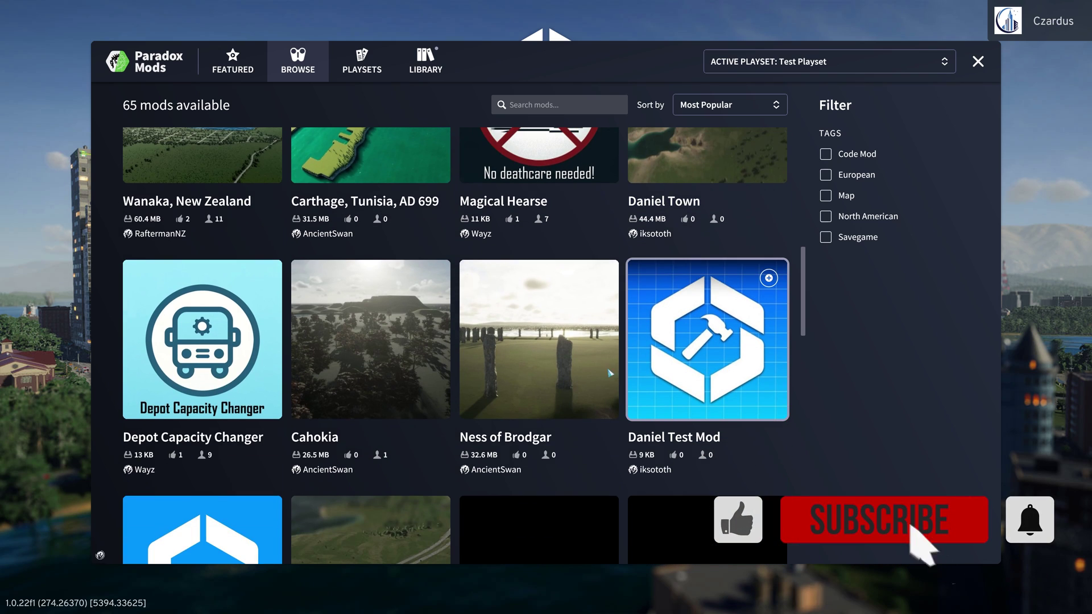
click(263, 278)
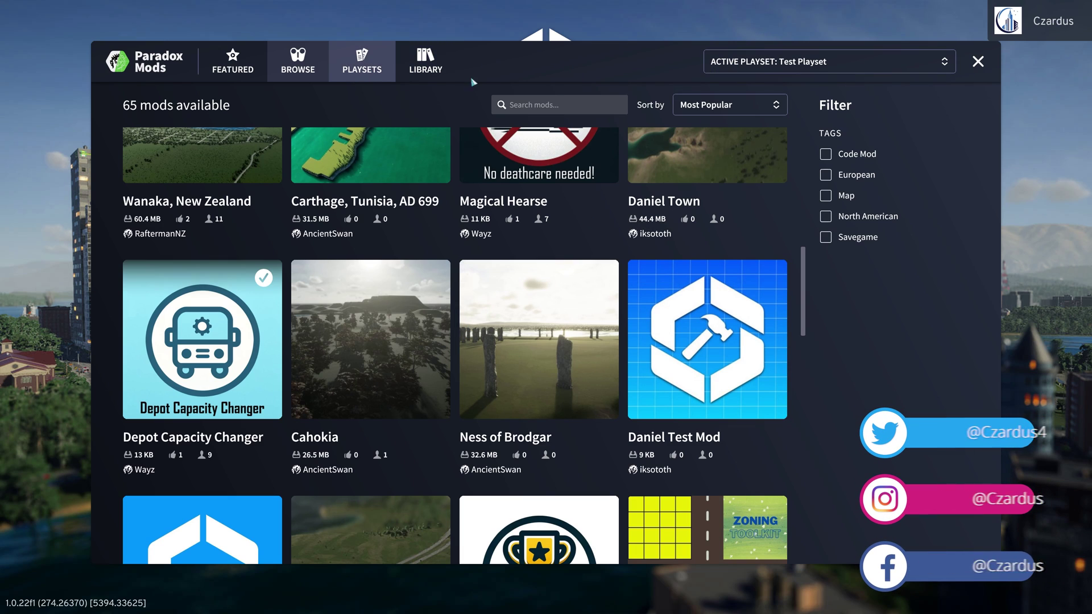
Review the installed mods in the library, and make Map Reviews the active playset before closing Paradox Mods
click(430, 66)
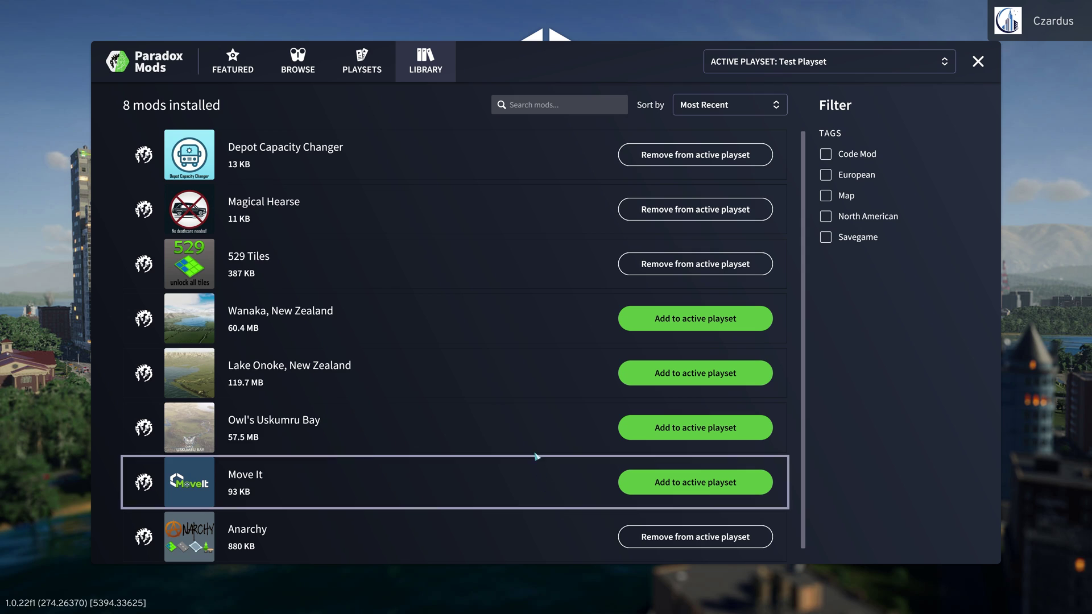
click(357, 73)
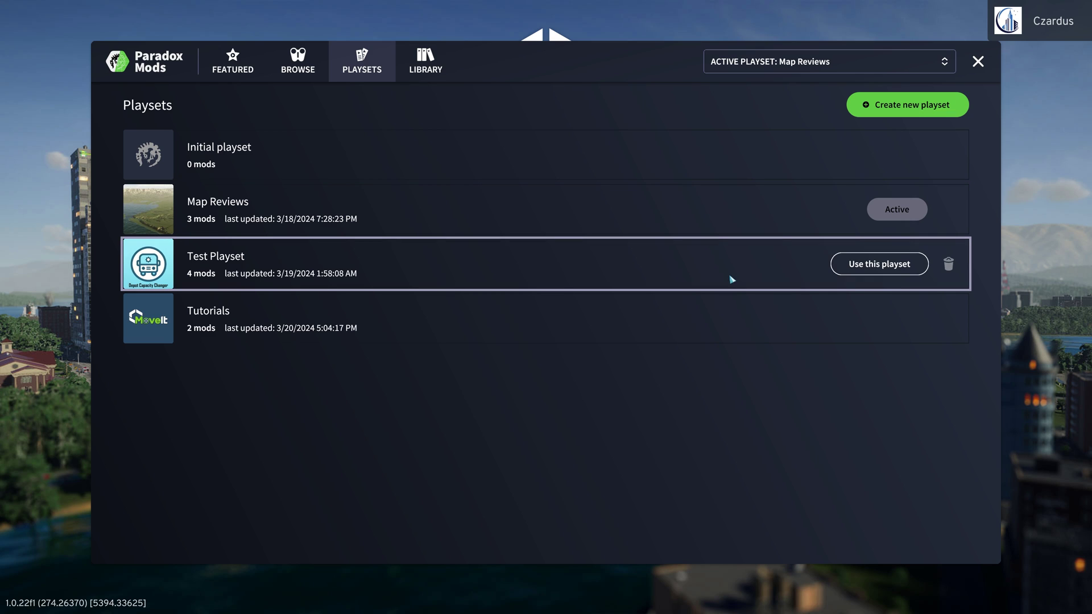
click(979, 71)
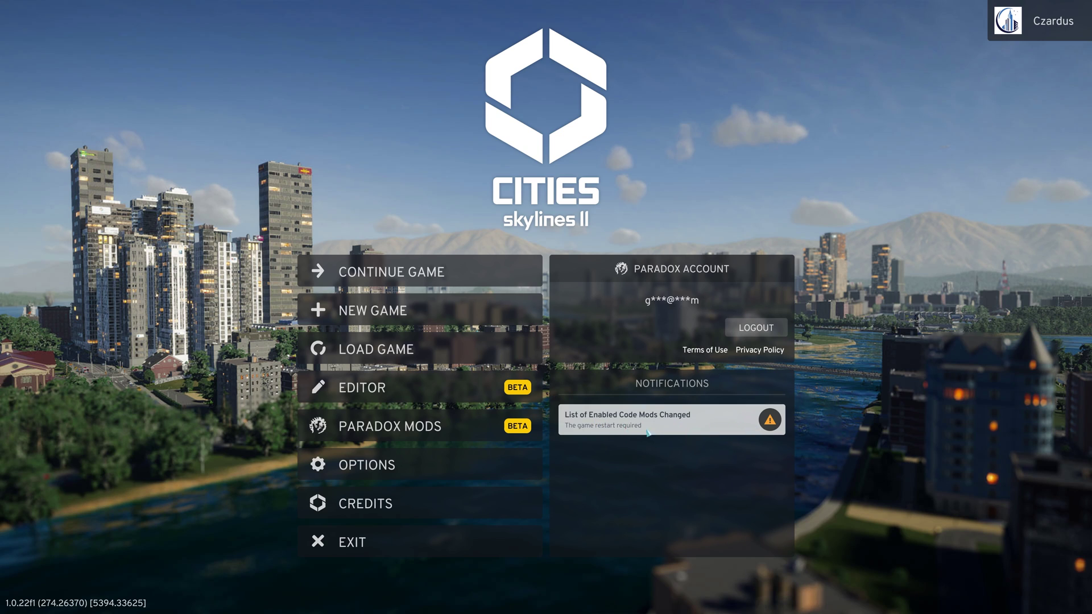
Reopen Paradox Mods, read the Anarchy mod's detail page and list all mods by its author
click(458, 431)
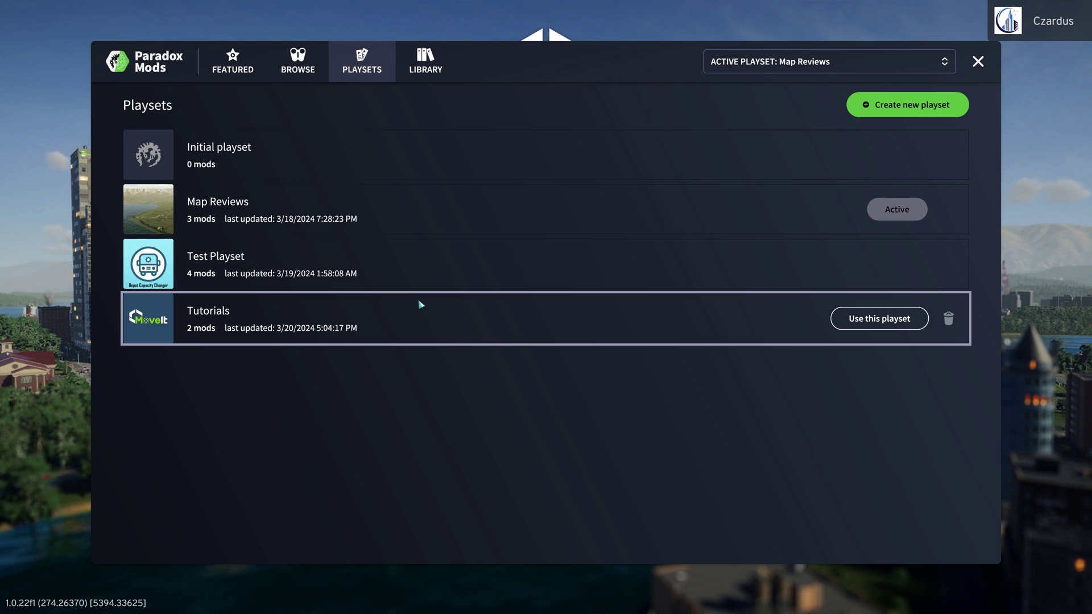
click(278, 62)
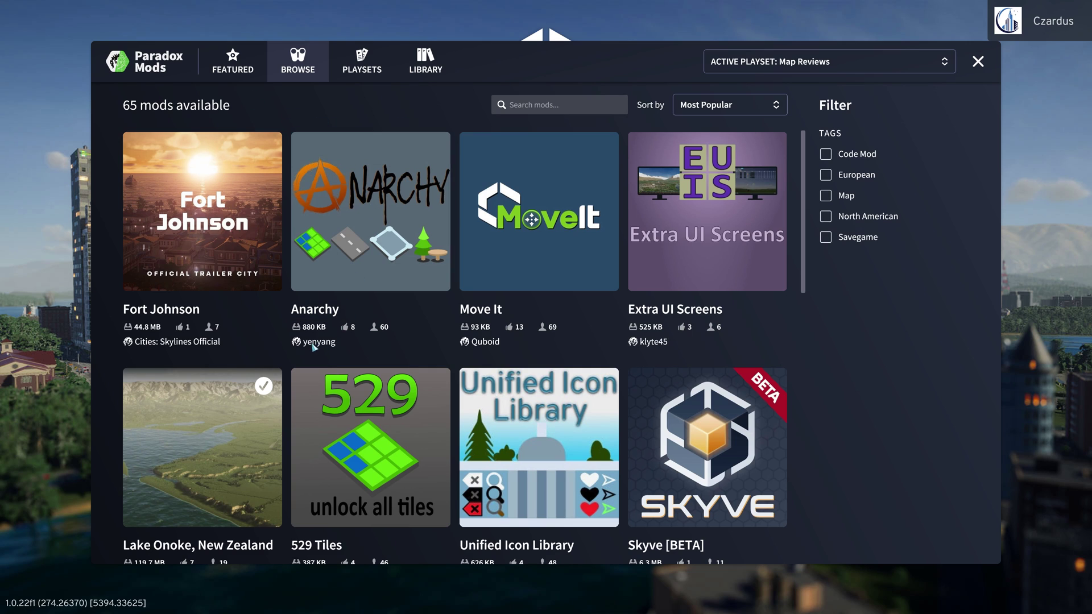
click(367, 223)
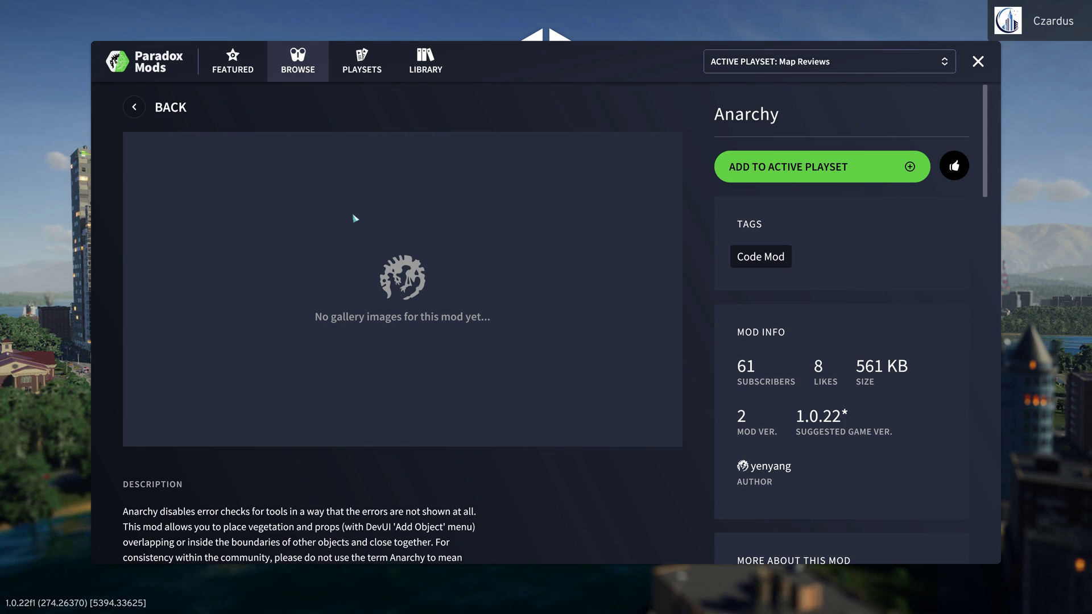
scroll(682, 285, down, 3)
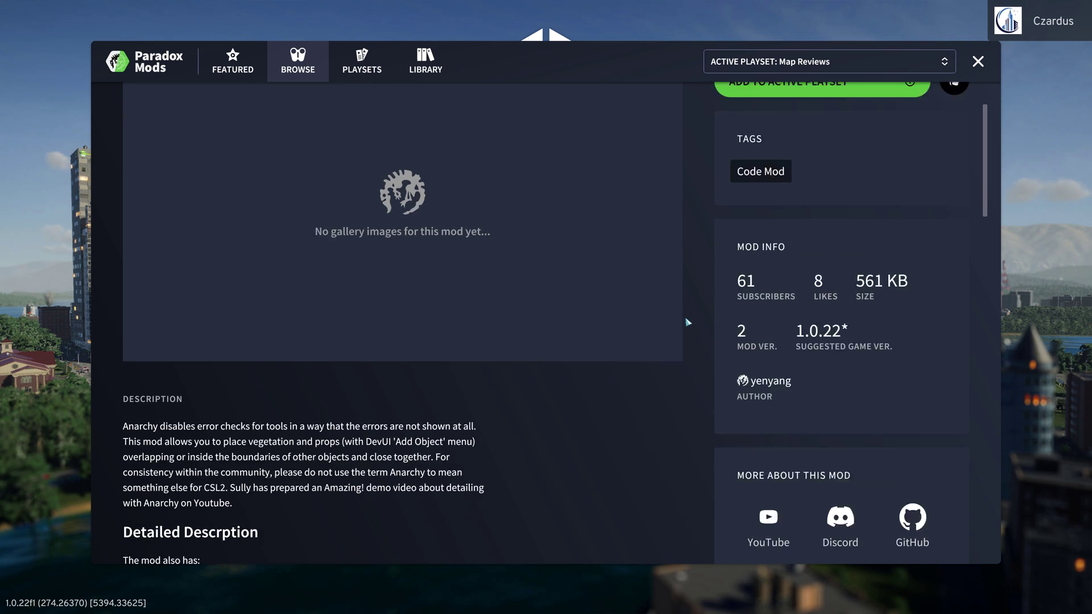
click(753, 325)
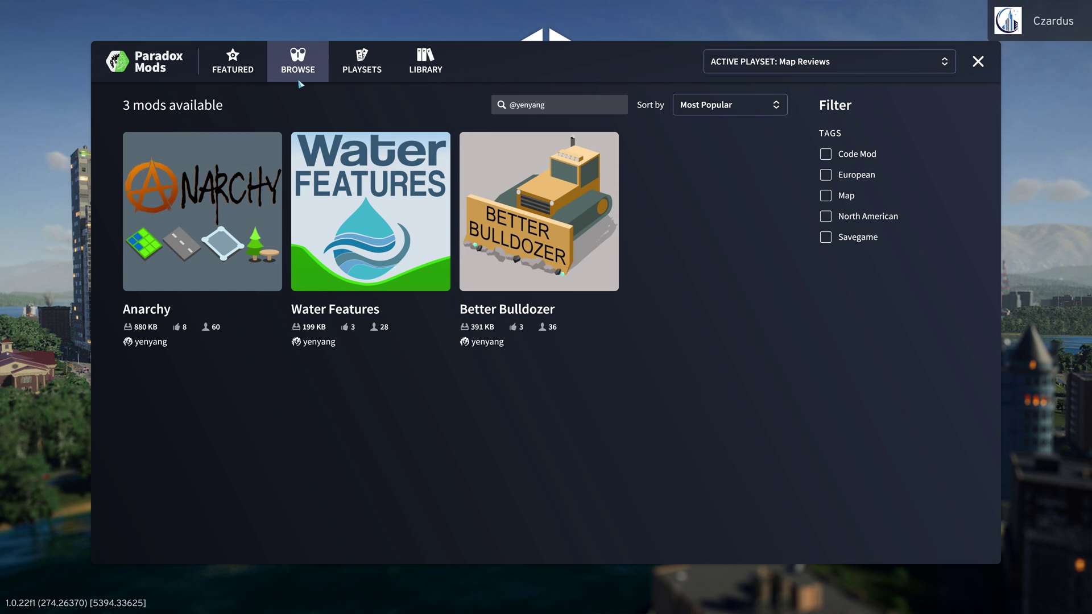
Return to the featured page and look over its list of most popular mods
click(233, 62)
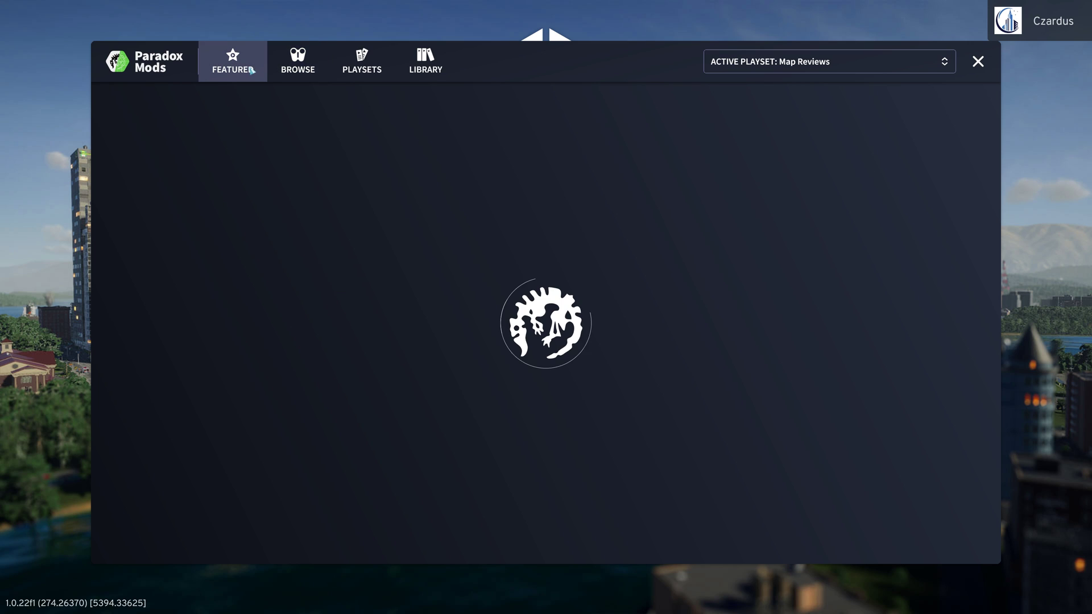
scroll(640, 192, down, 3)
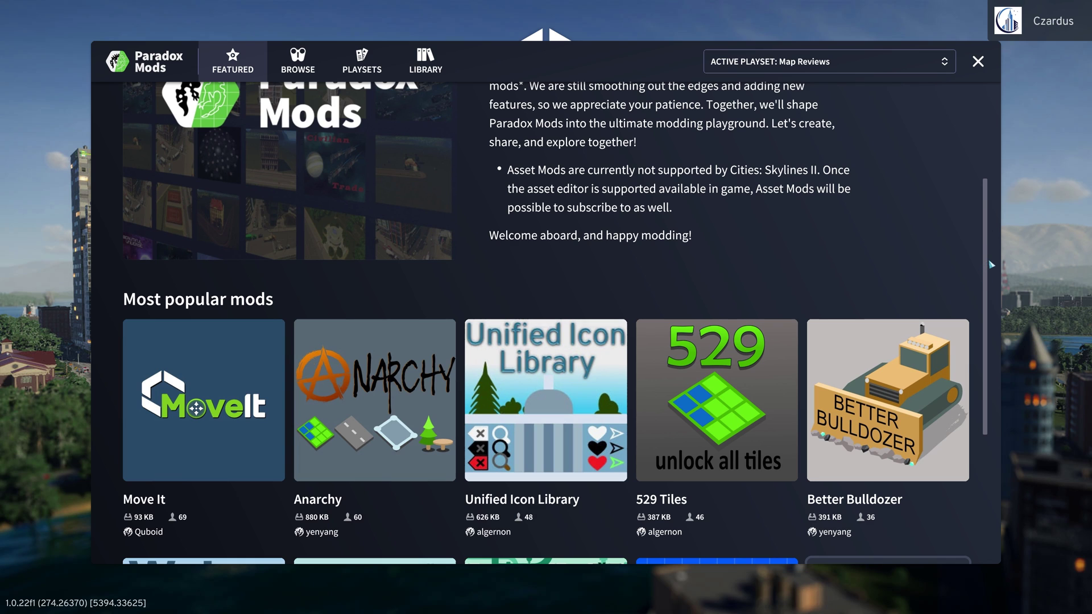
drag(985, 279, 993, 371)
Clear the author search from the mod browser and sort all mods by Most Subscribed
click(298, 62)
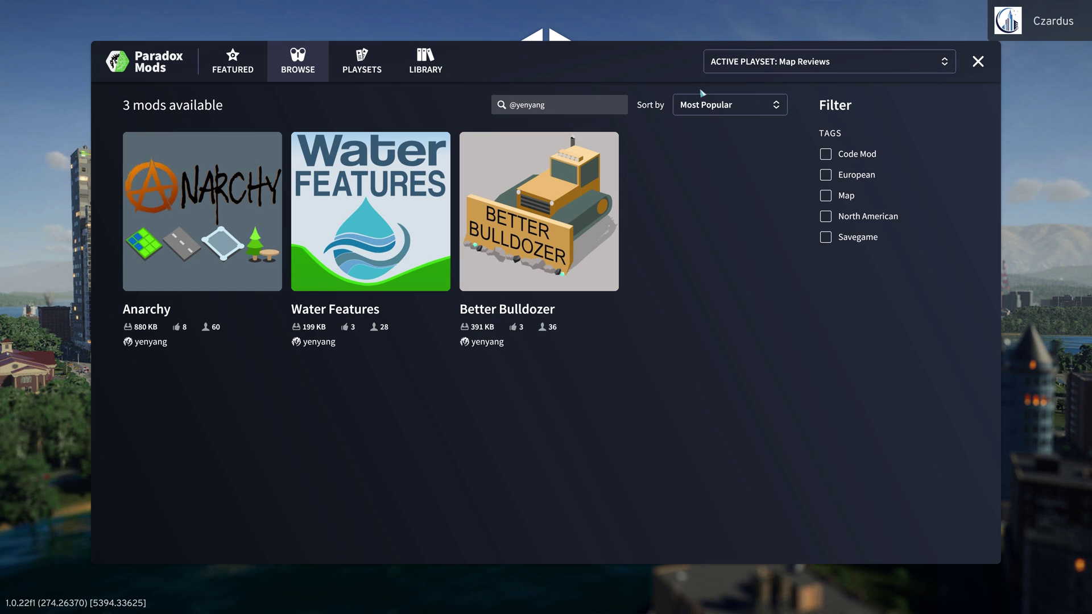
click(579, 112)
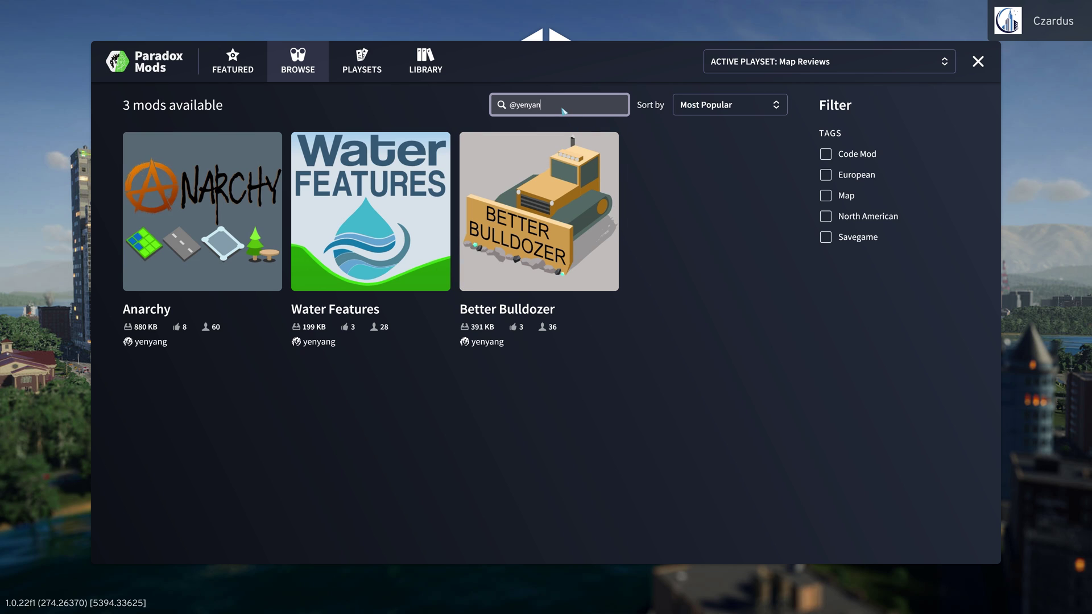
key(BackSpace)
key(BackSpace)
key(BackSpace)
key(BackSpace)
key(BackSpace)
key(BackSpace)
key(BackSpace)
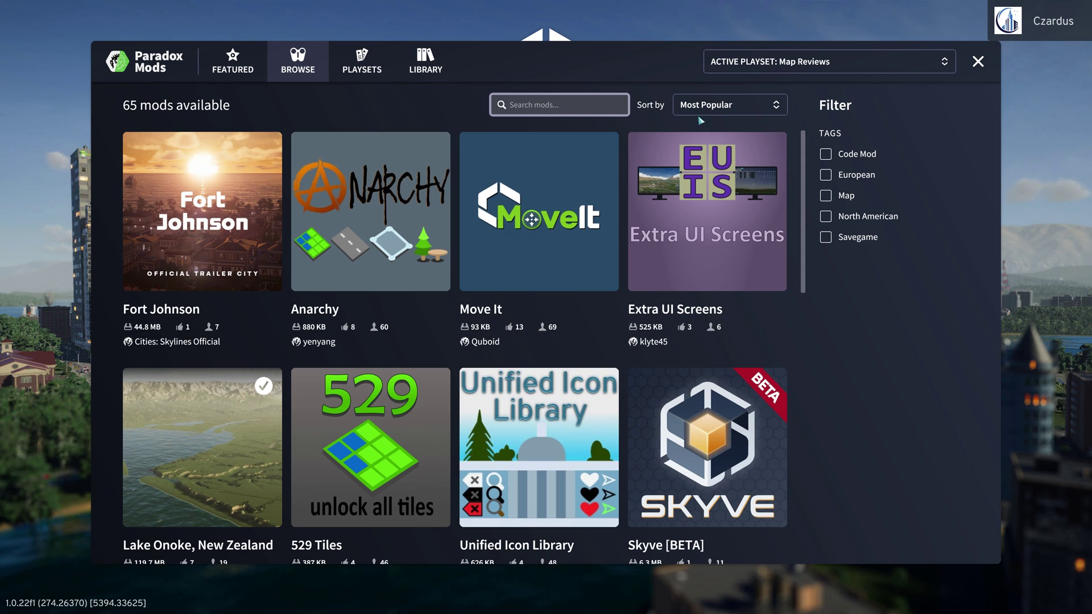
click(718, 105)
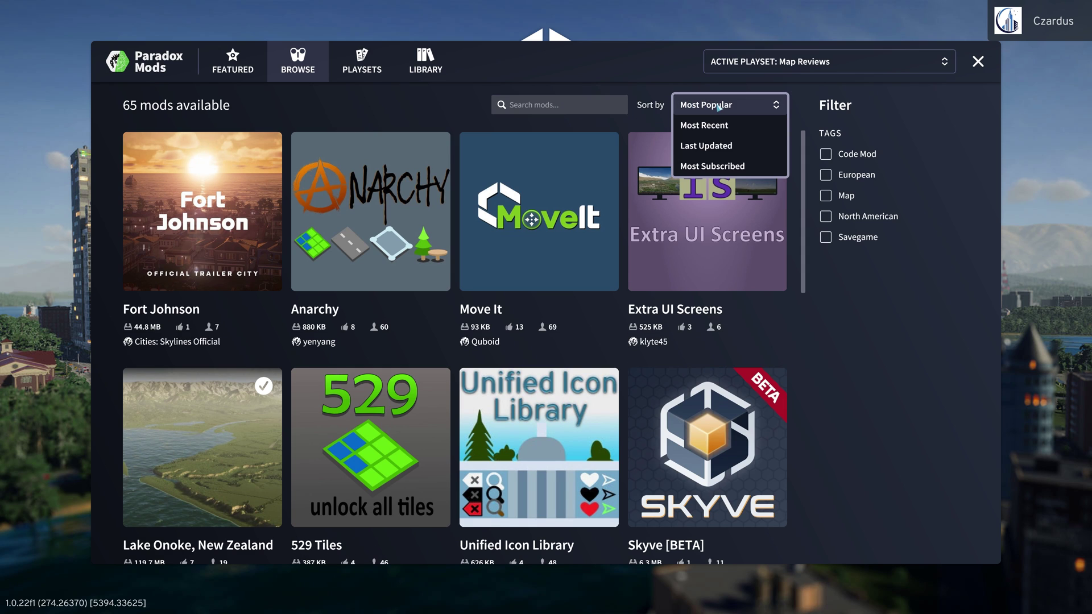
click(717, 167)
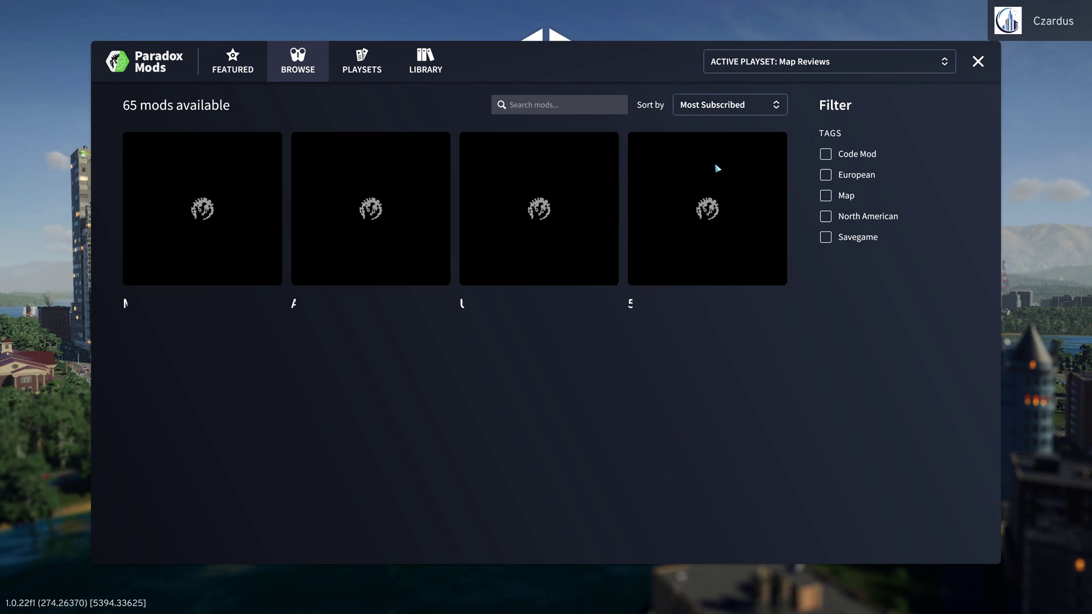